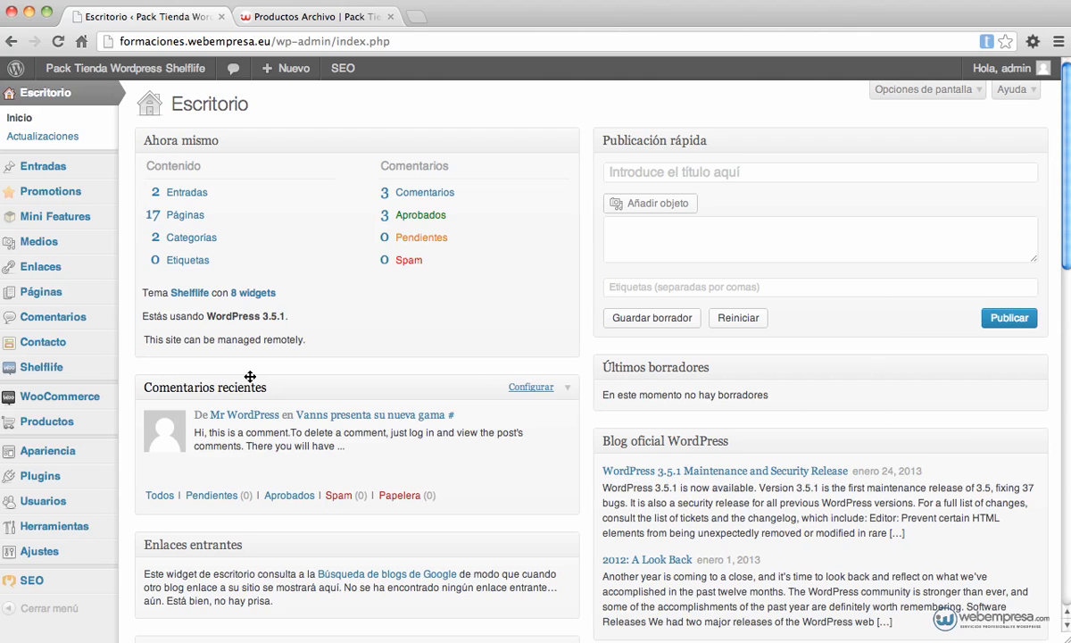
# Step: In the WooCommerce tax settings, enable showing taxes even when the amount is zero
pyautogui.moveTo(99, 402)
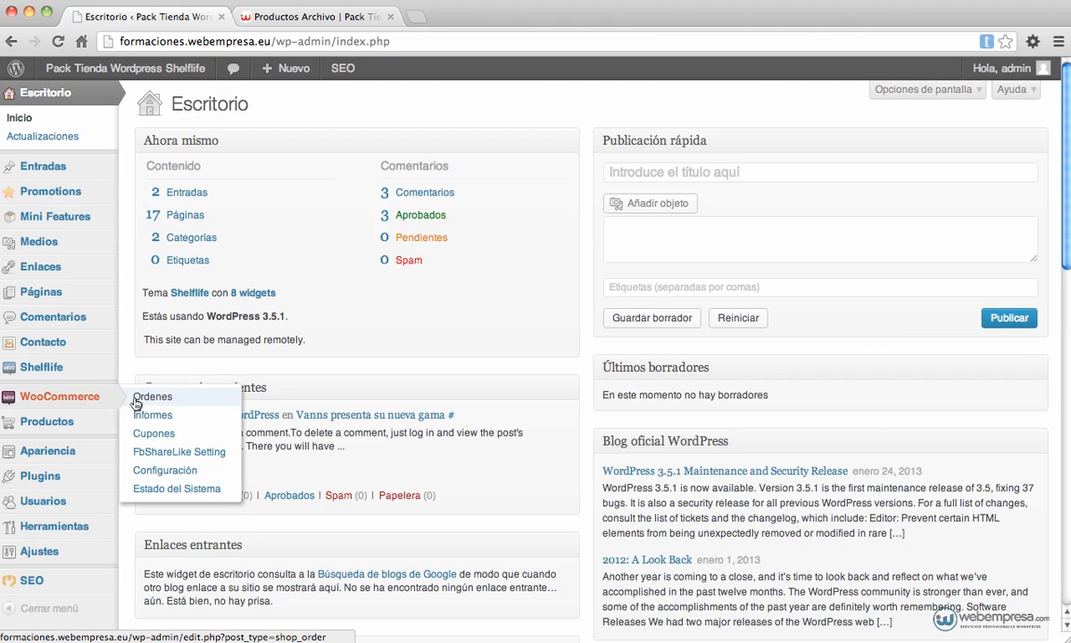
pyautogui.click(186, 467)
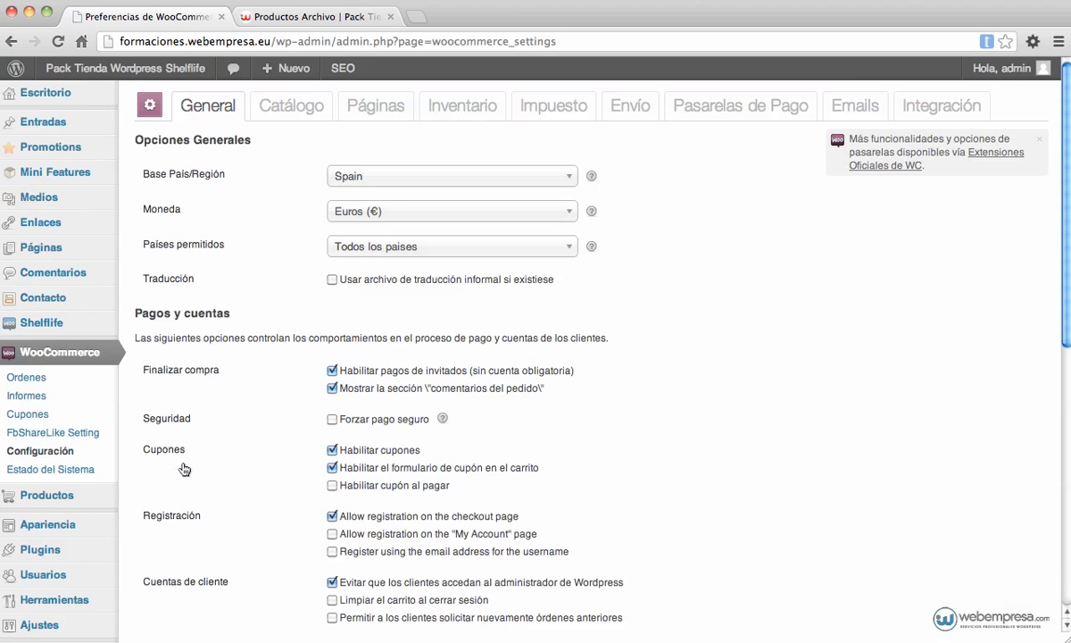
pyautogui.click(552, 110)
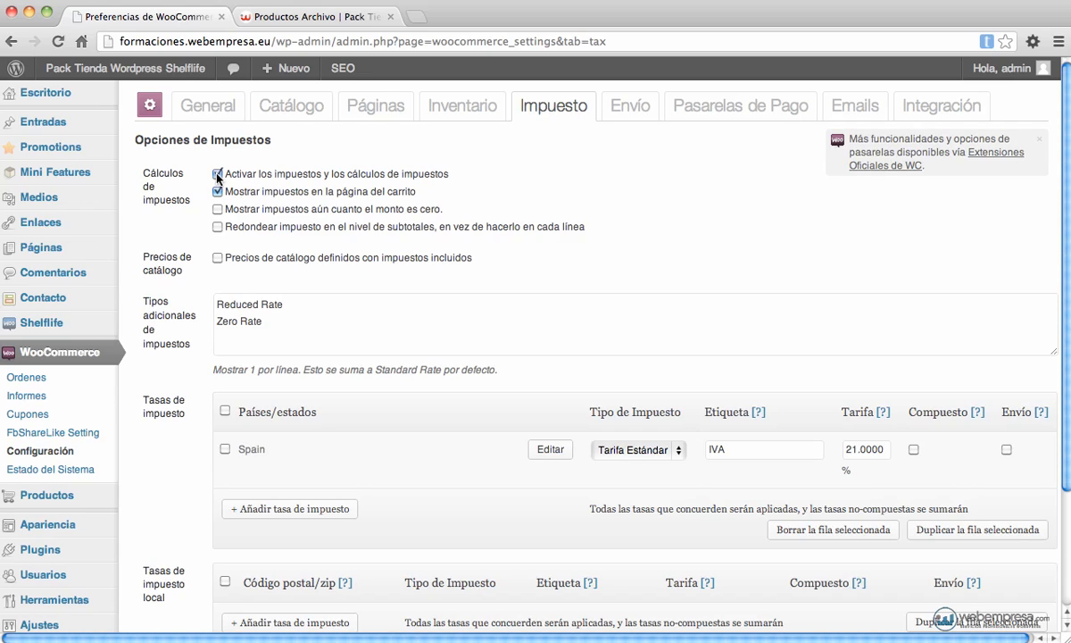
pyautogui.click(218, 209)
# Step: Add one Vestido con capucha to the cart from the storefront's product list
pyautogui.click(303, 15)
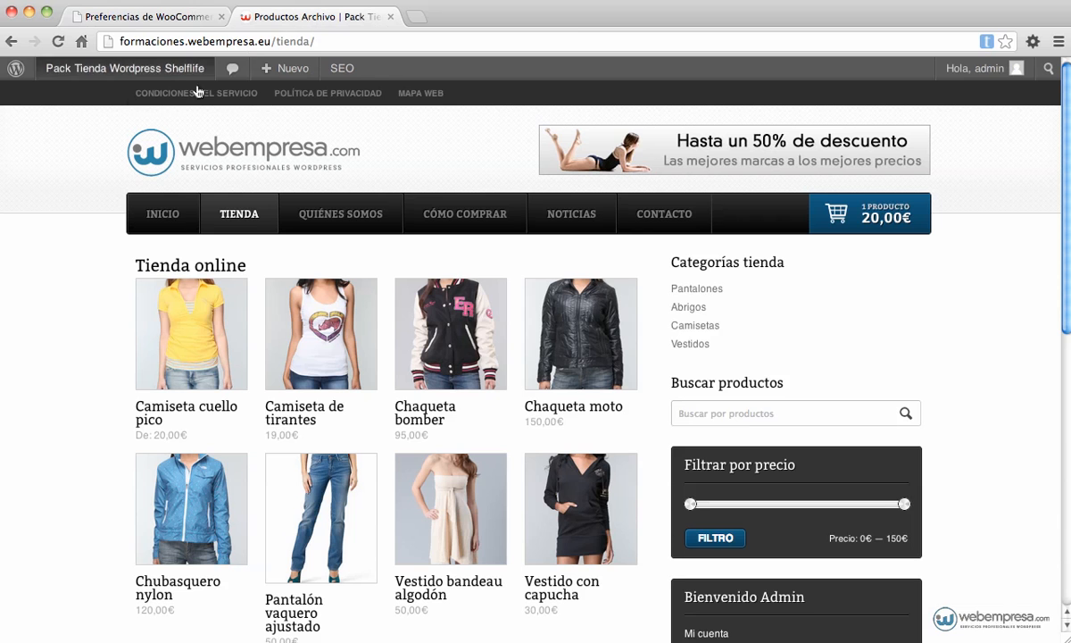
pyautogui.click(155, 16)
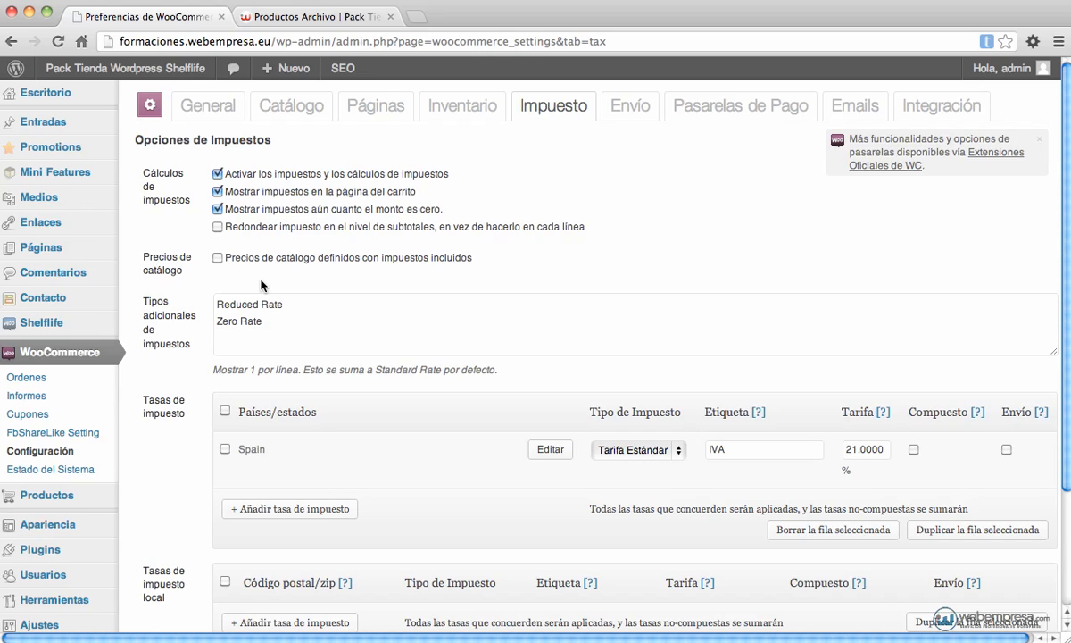
pyautogui.click(312, 17)
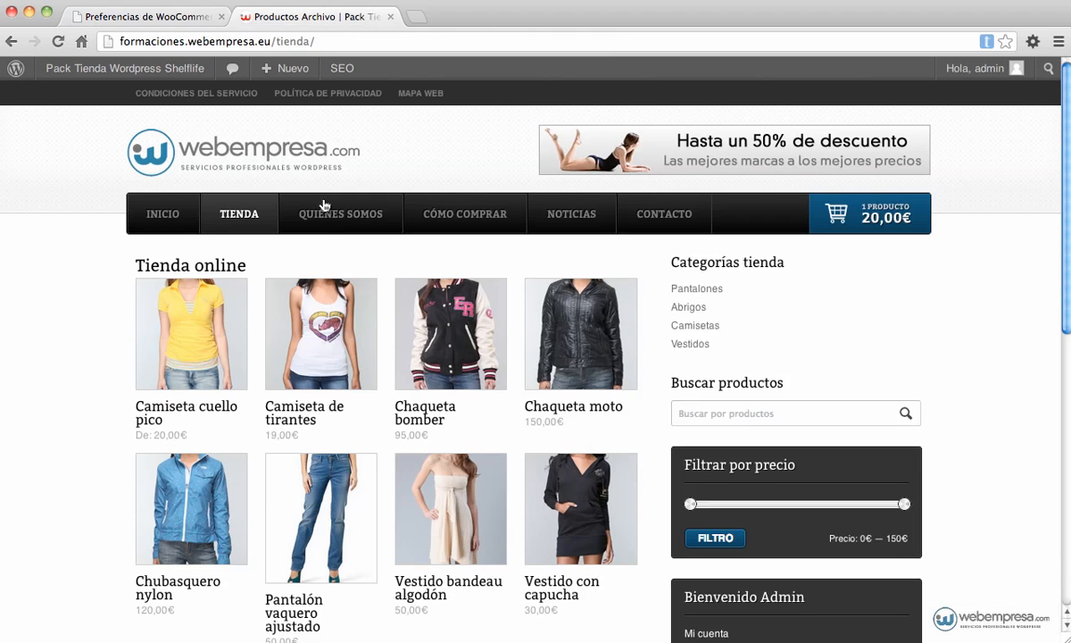
pyautogui.scroll(-3, 311, 344)
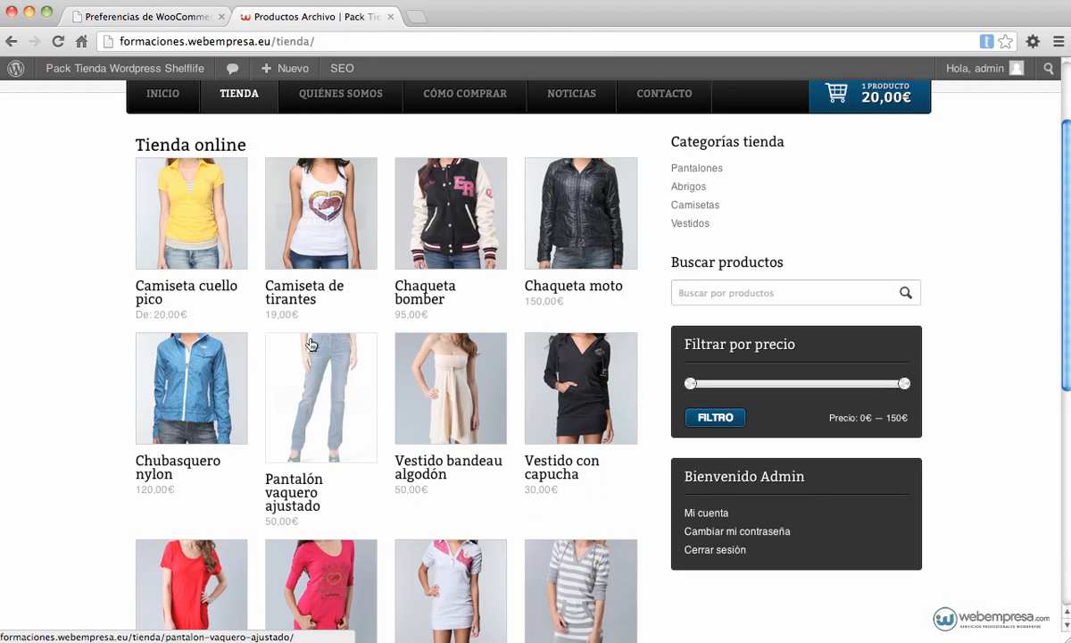
pyautogui.click(567, 346)
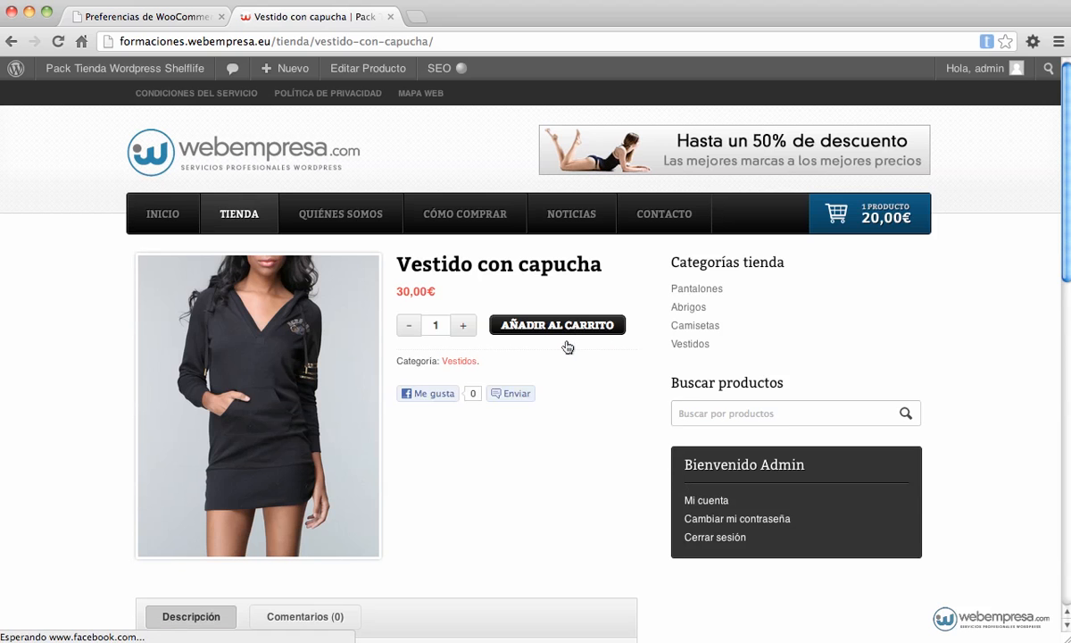
pyautogui.click(573, 330)
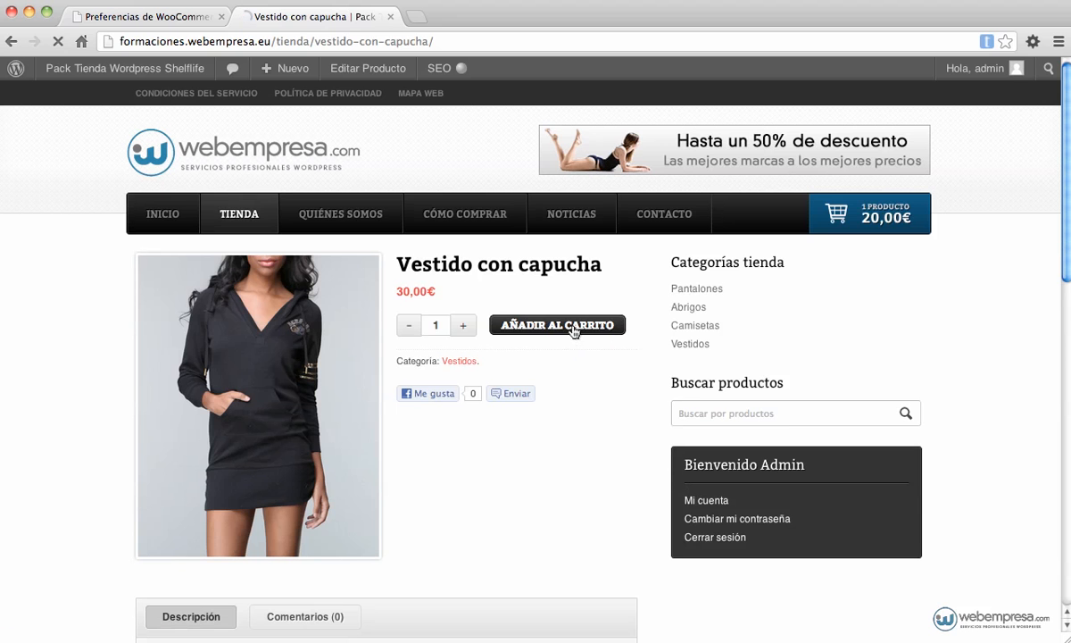
# Step: Remove Camiseta cuello pico from the cart by setting its quantity to 0, then check the order total
pyautogui.click(869, 214)
pyautogui.click(507, 351)
pyautogui.click(529, 462)
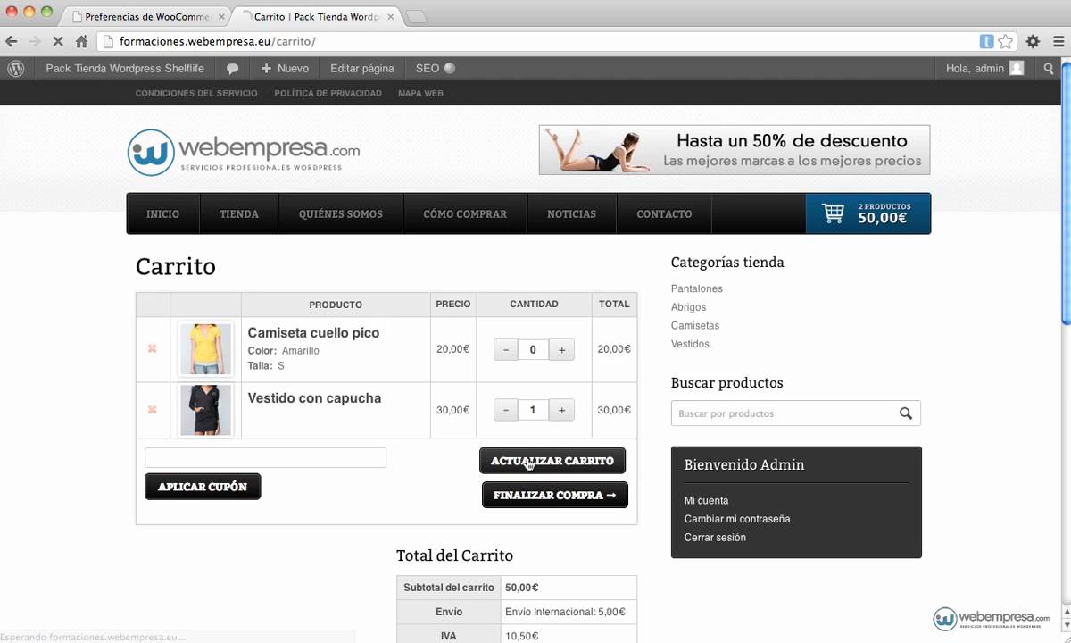
pyautogui.scroll(-3, 529, 462)
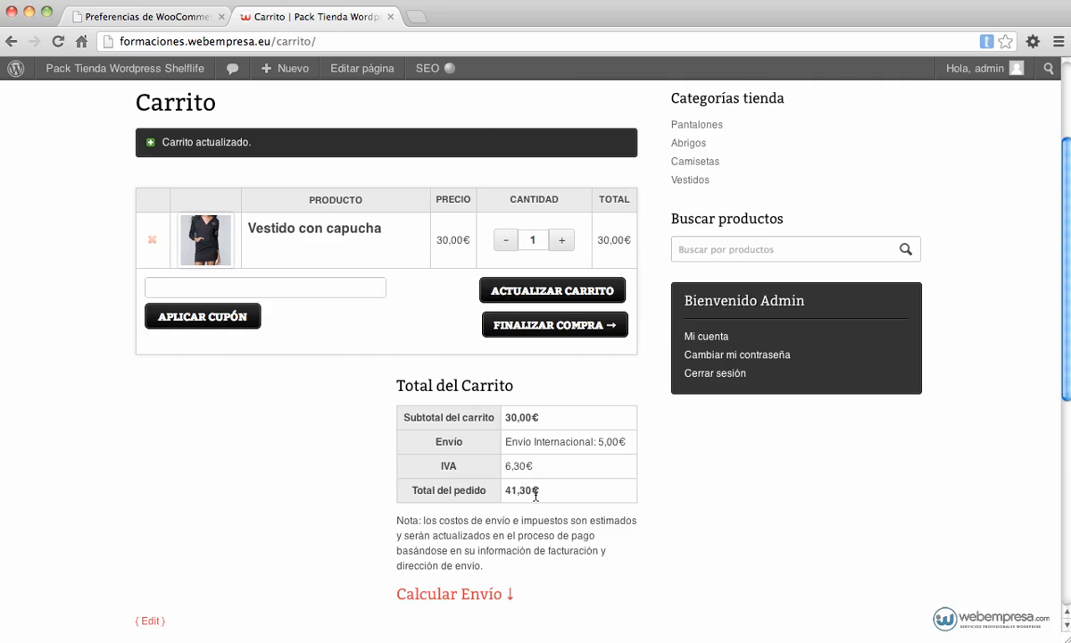
pyautogui.moveTo(536, 492); pyautogui.dragTo(503, 489)
# Step: Enable catalogue prices defined with taxes included and save the tax settings
pyautogui.click(165, 18)
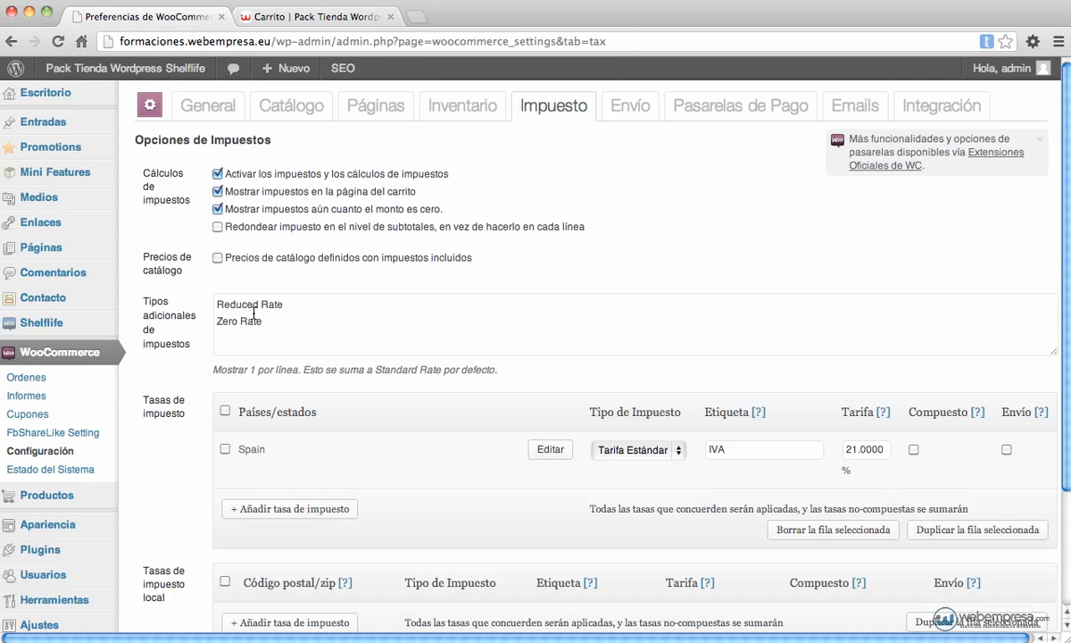
pyautogui.click(219, 264)
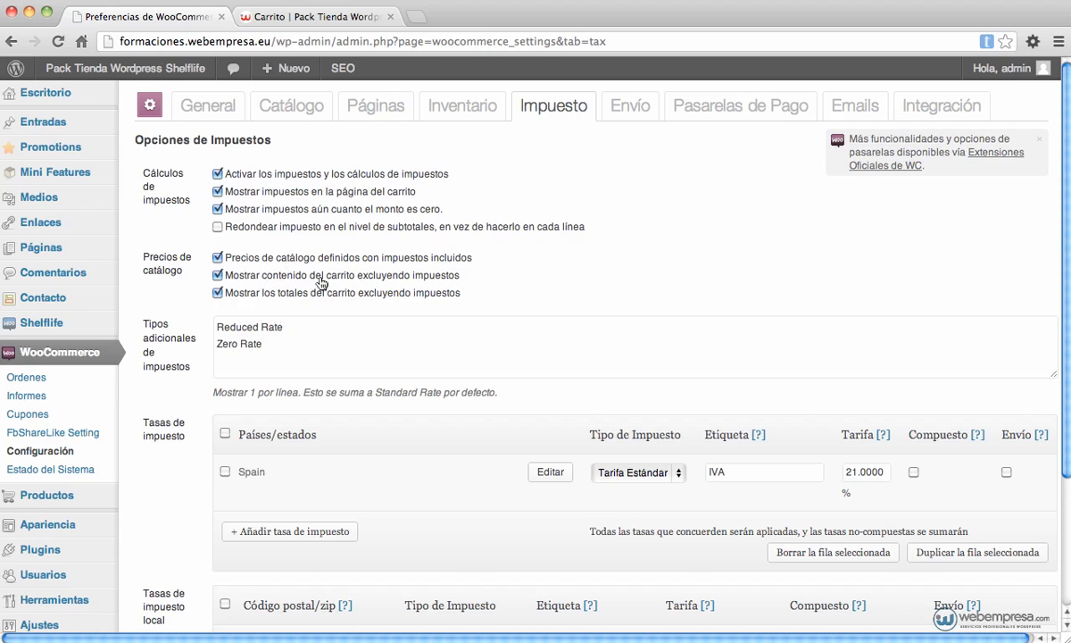
pyautogui.scroll(-5, 433, 284)
pyautogui.click(191, 547)
# Step: Reload the storefront cart to check the price, IVA and order total under the saved tax settings
pyautogui.click(312, 16)
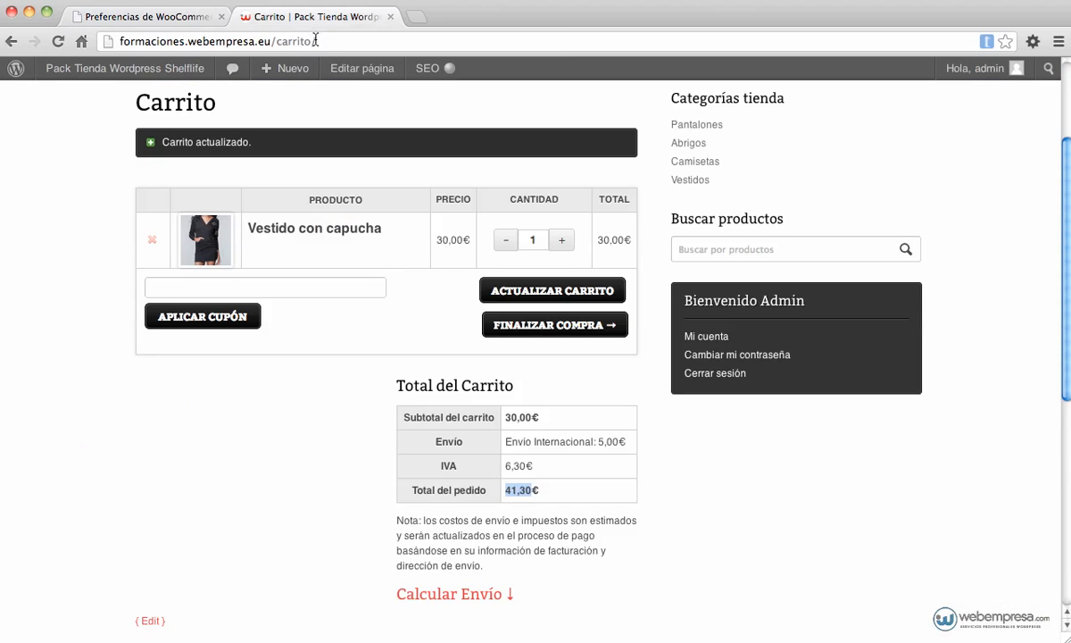
pyautogui.scroll(4, 382, 117)
pyautogui.moveTo(821, 212)
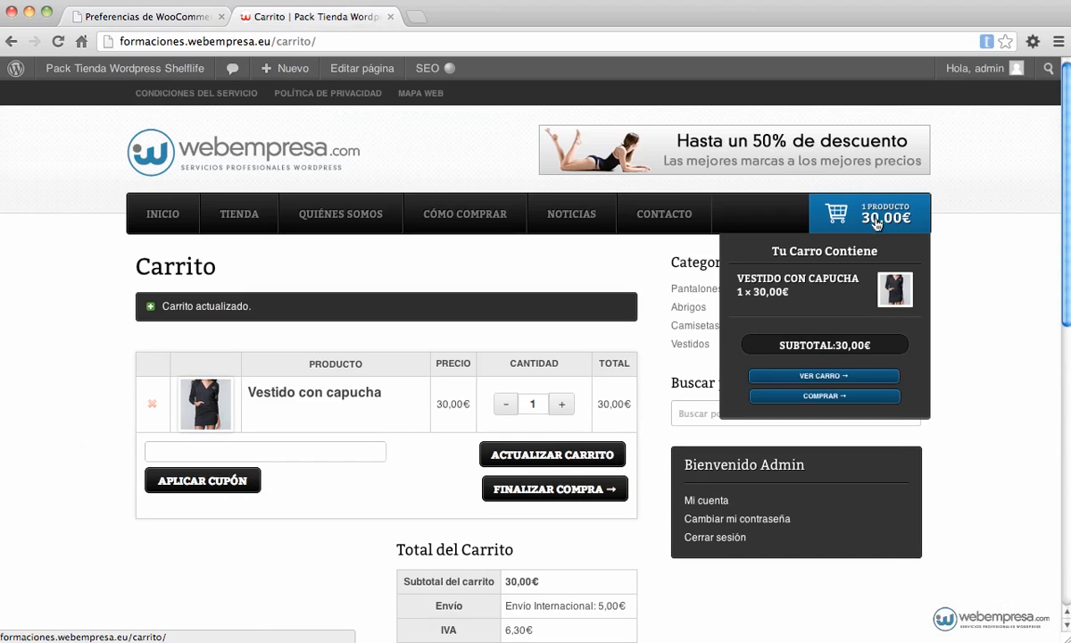
pyautogui.click(827, 378)
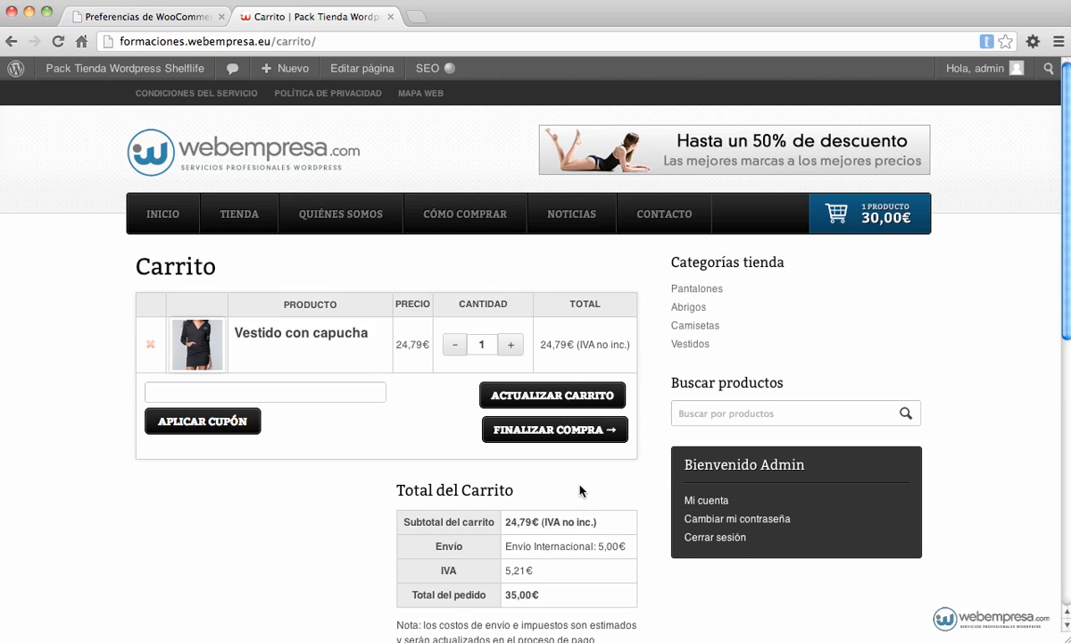
# Step: Open the Vestido con capucha product in the admin area and check its regular price
pyautogui.click(163, 20)
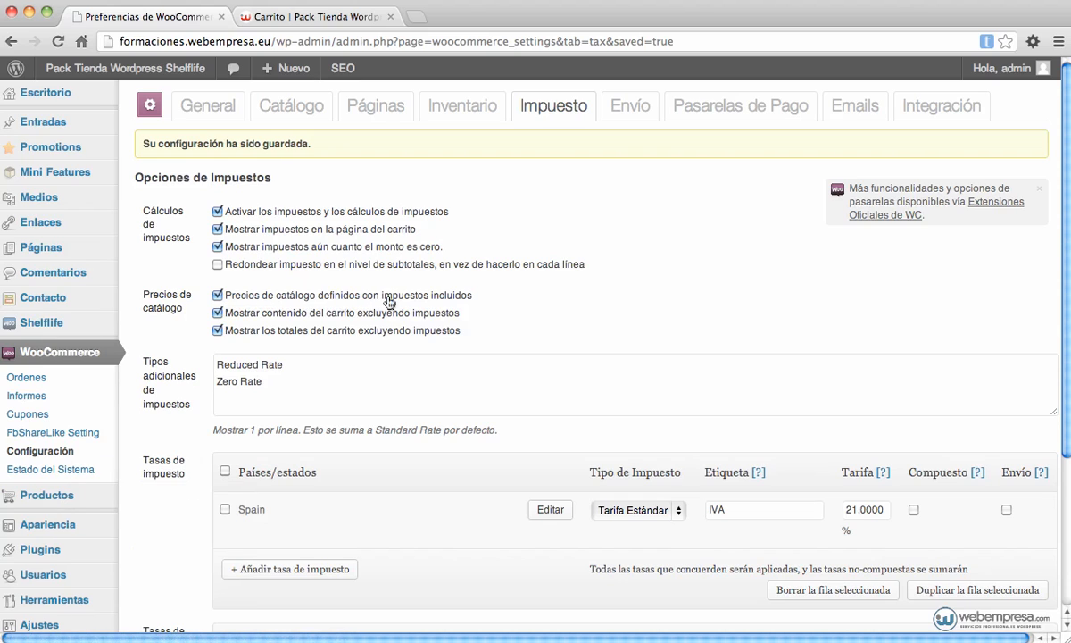
pyautogui.click(67, 495)
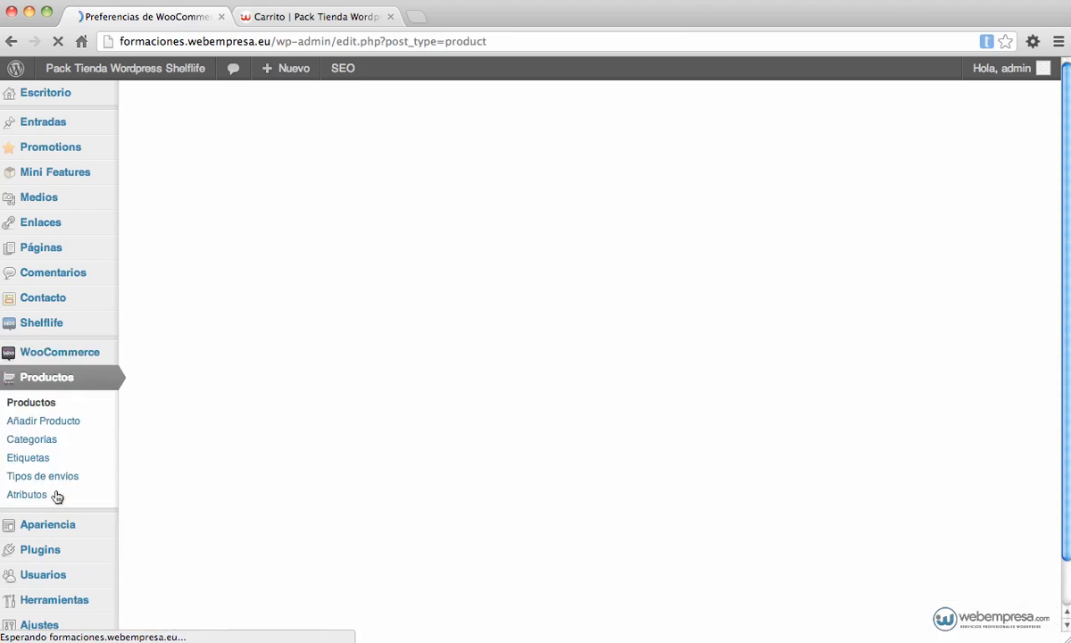
pyautogui.scroll(-5, 357, 420)
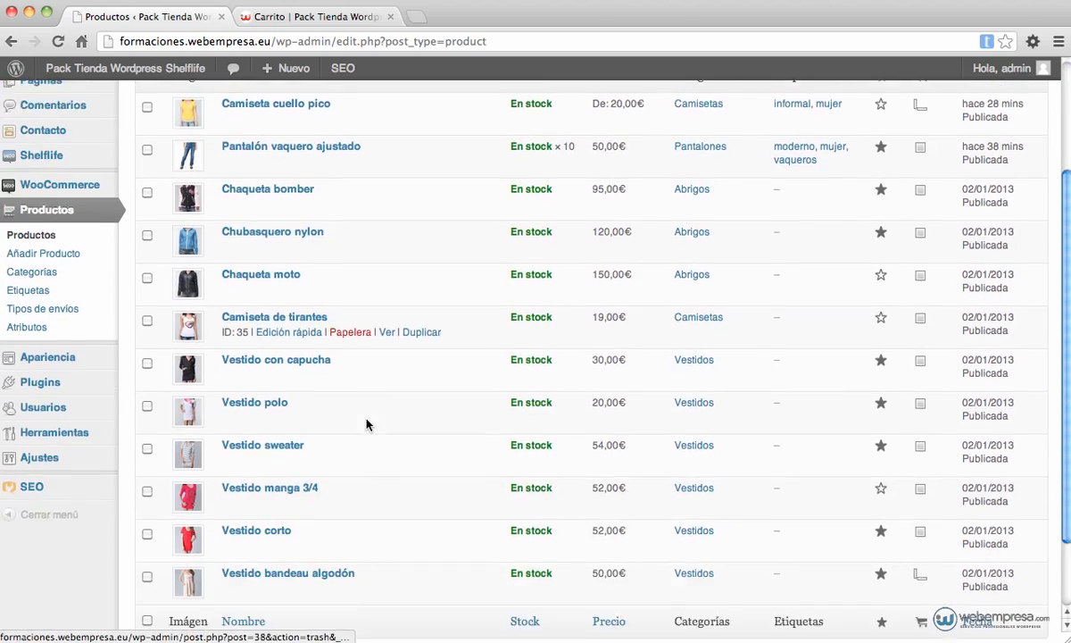
pyautogui.scroll(2, 357, 420)
pyautogui.click(297, 335)
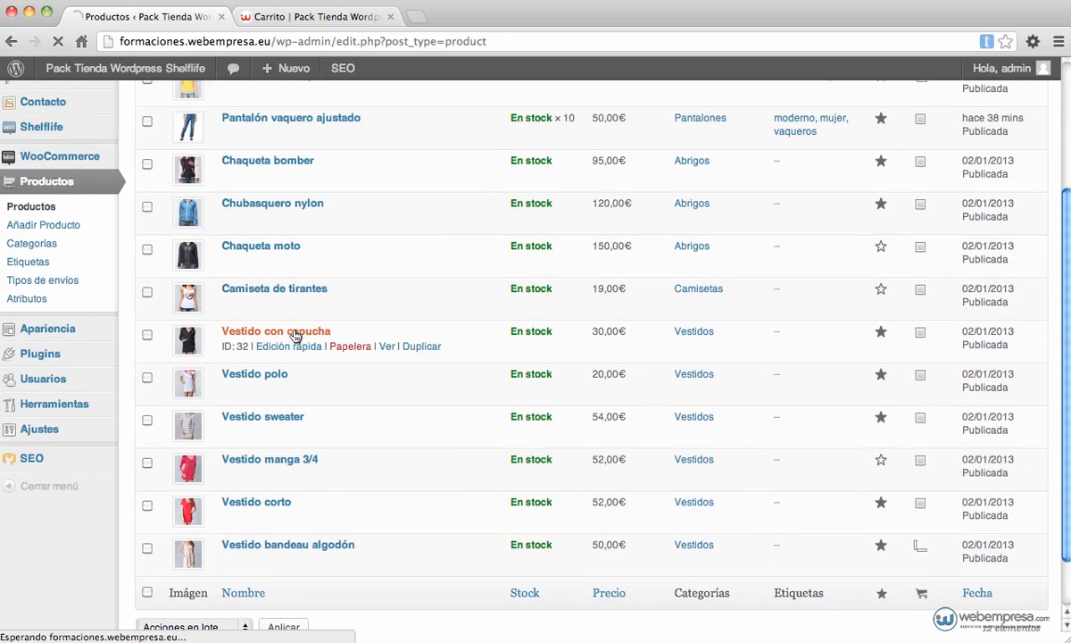
pyautogui.scroll(-5, 281, 393)
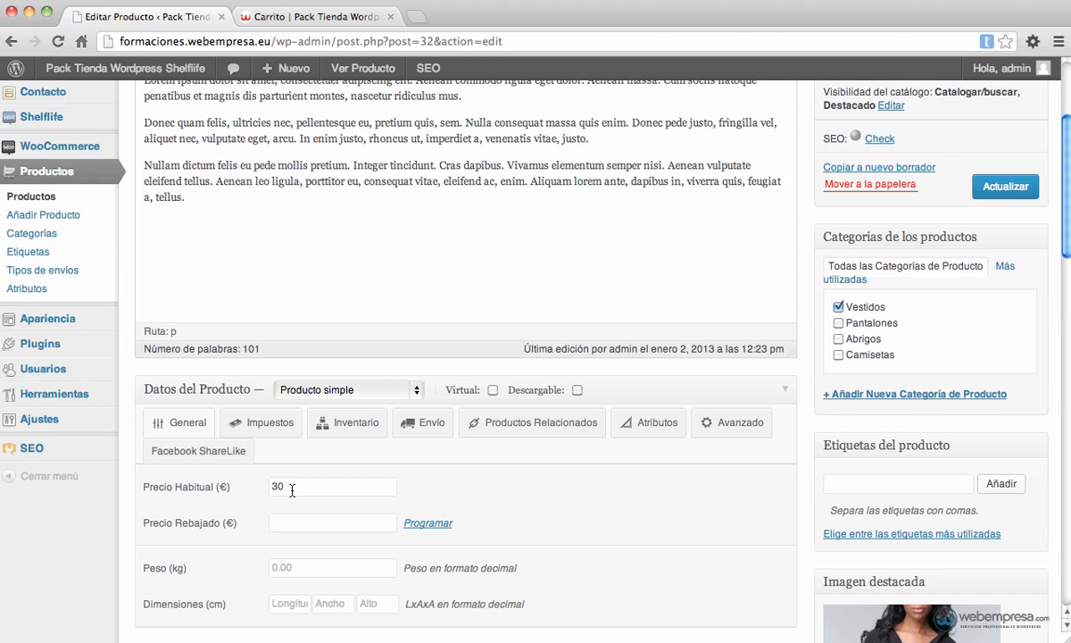
pyautogui.scroll(1, 292, 490)
# Step: Return to the WooCommerce tax settings and disable catalogue prices defined with taxes included
pyautogui.moveTo(72, 195)
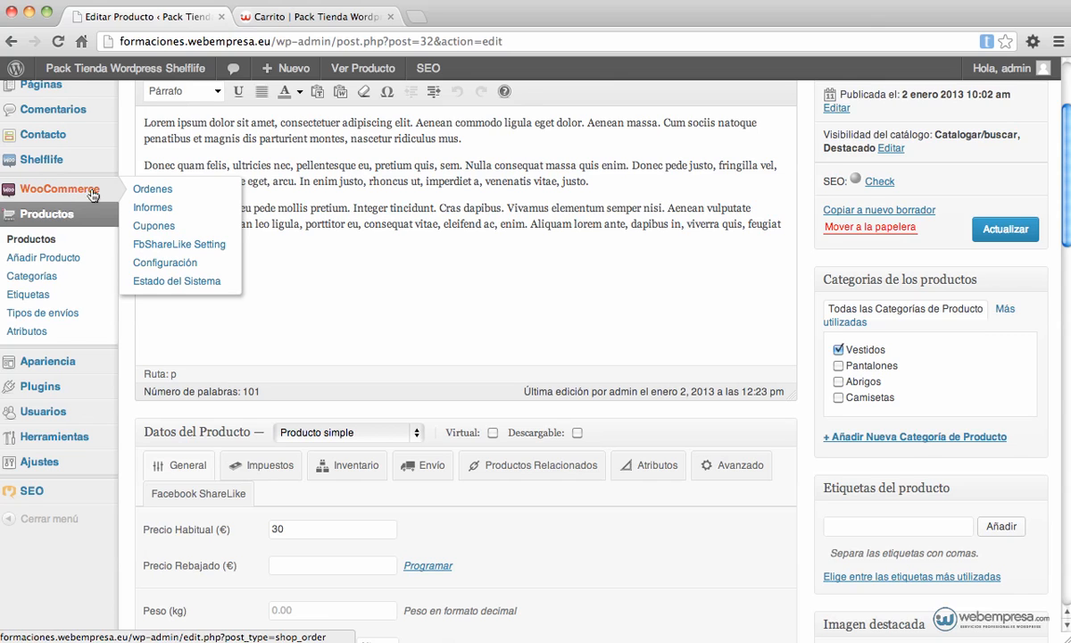
pyautogui.click(158, 263)
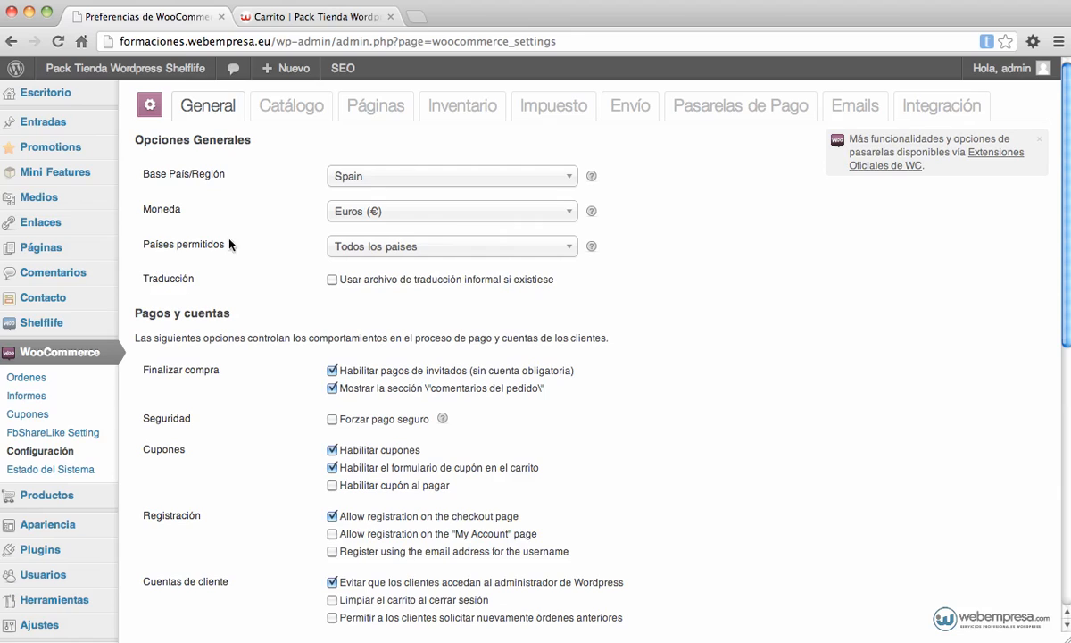
pyautogui.click(571, 109)
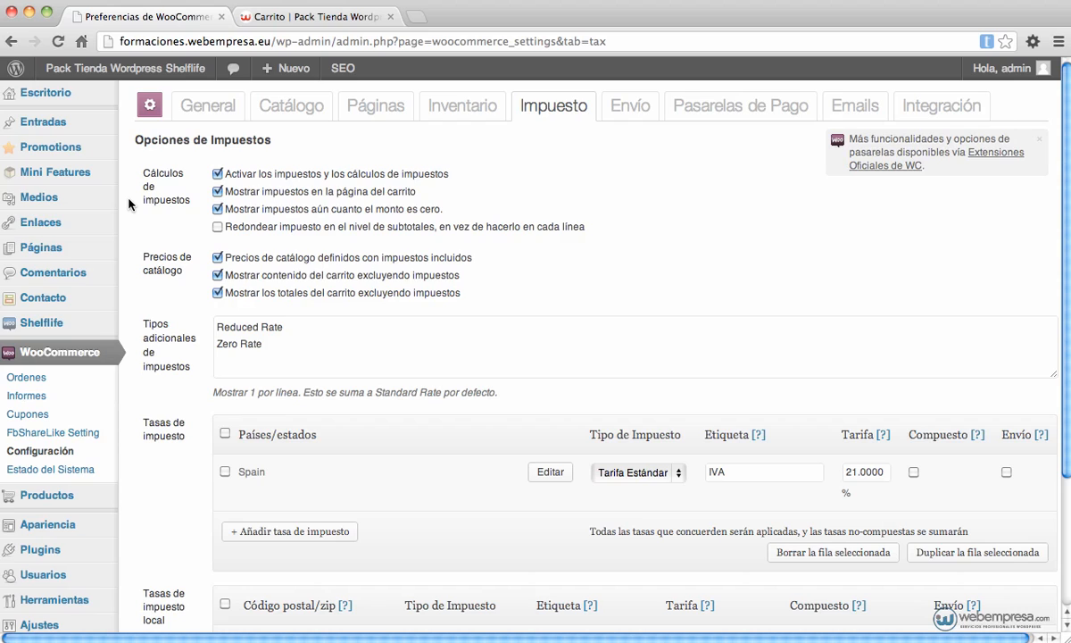
pyautogui.click(217, 258)
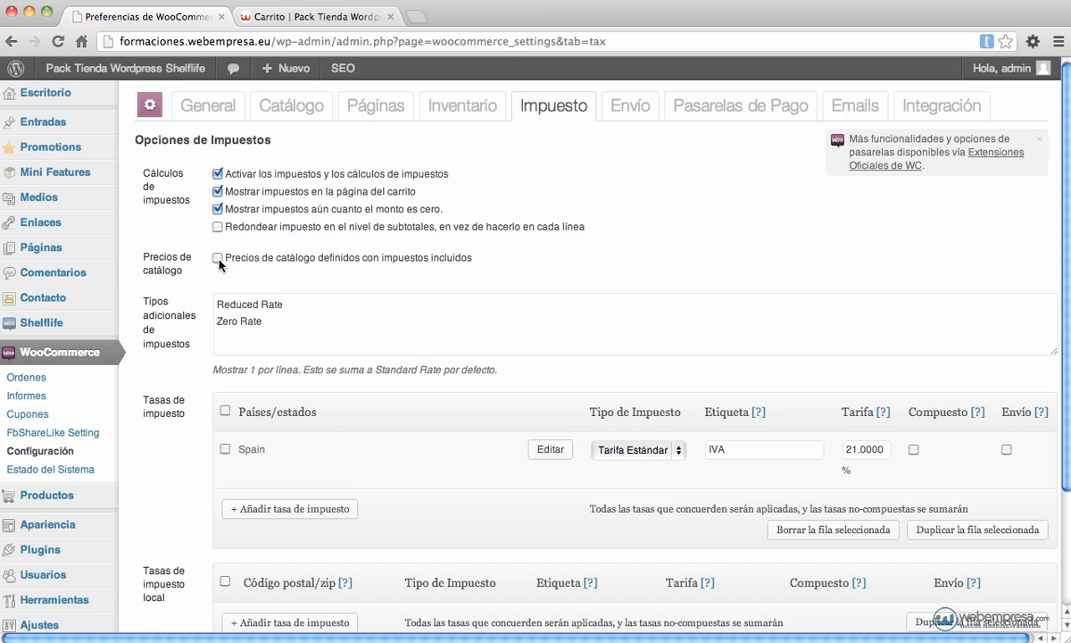
# Step: Empty the storefront cart by setting the Vestido con capucha quantity to 0 and updating the cart
pyautogui.click(355, 17)
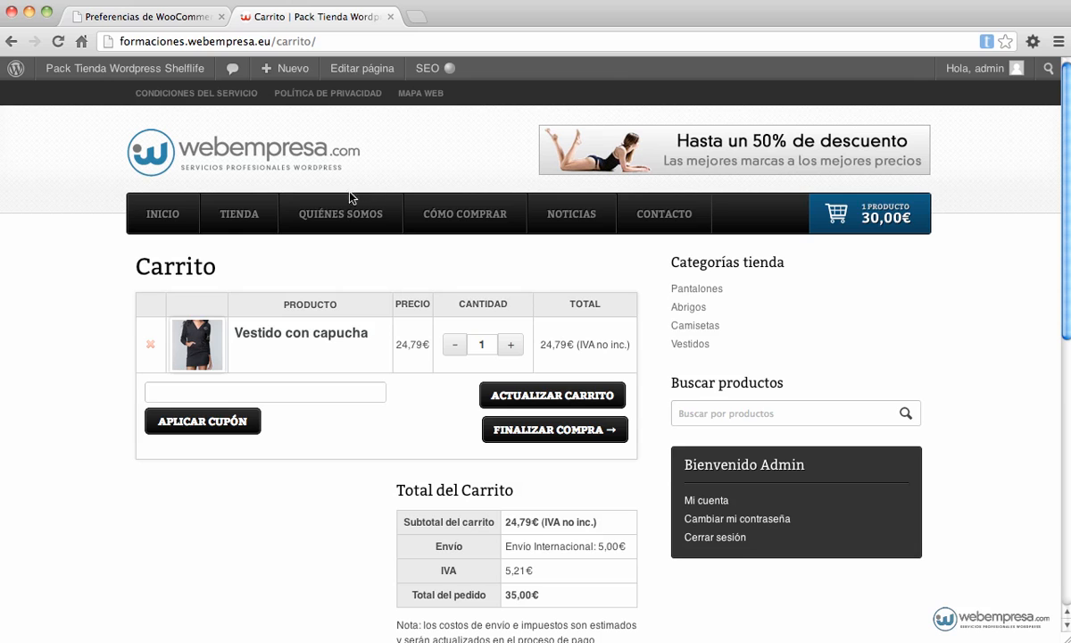
pyautogui.click(243, 213)
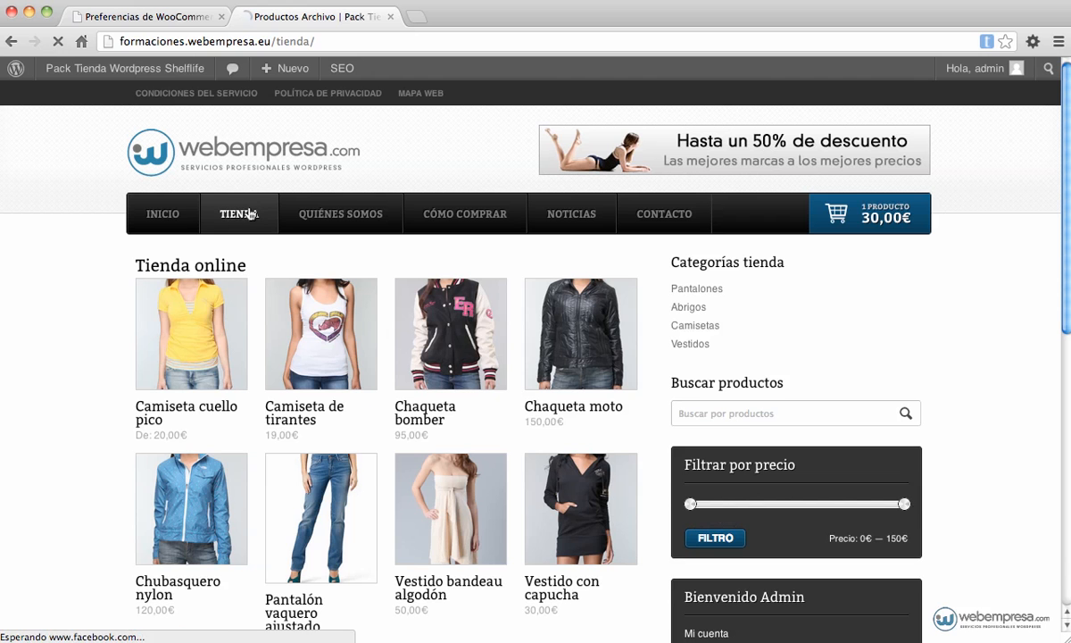
pyautogui.click(884, 209)
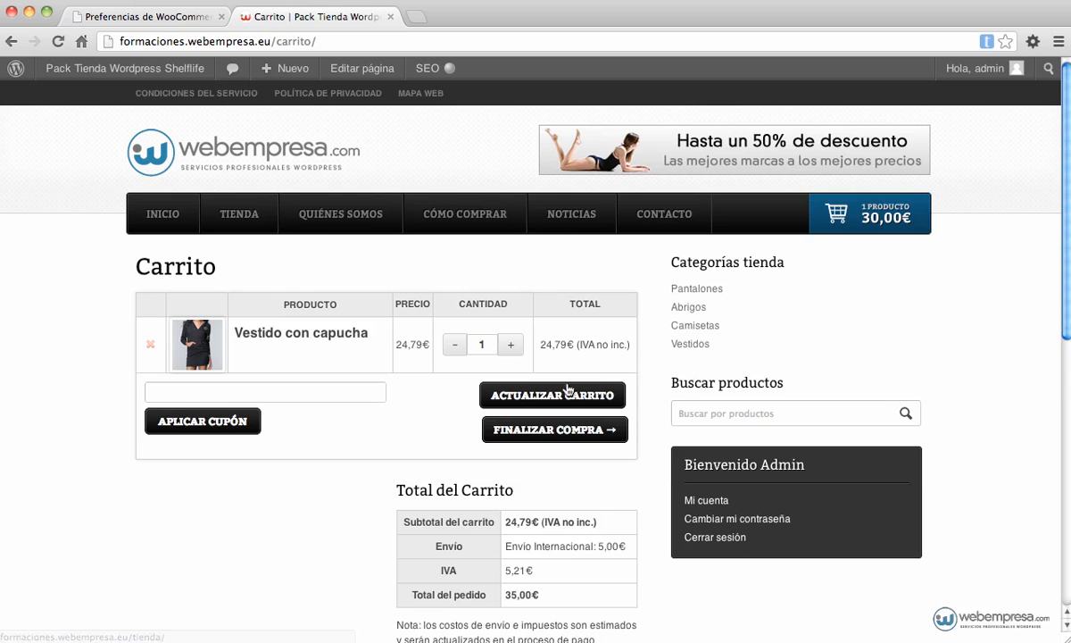
pyautogui.click(454, 343)
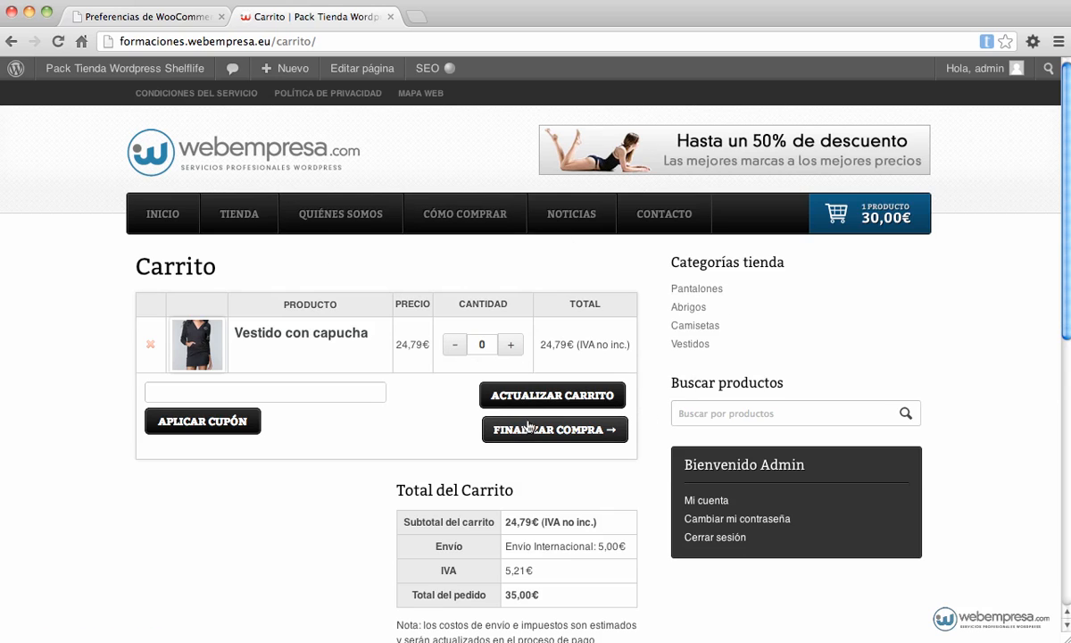
pyautogui.click(493, 394)
# Step: Save the tax settings and reopen the store's product list
pyautogui.click(152, 18)
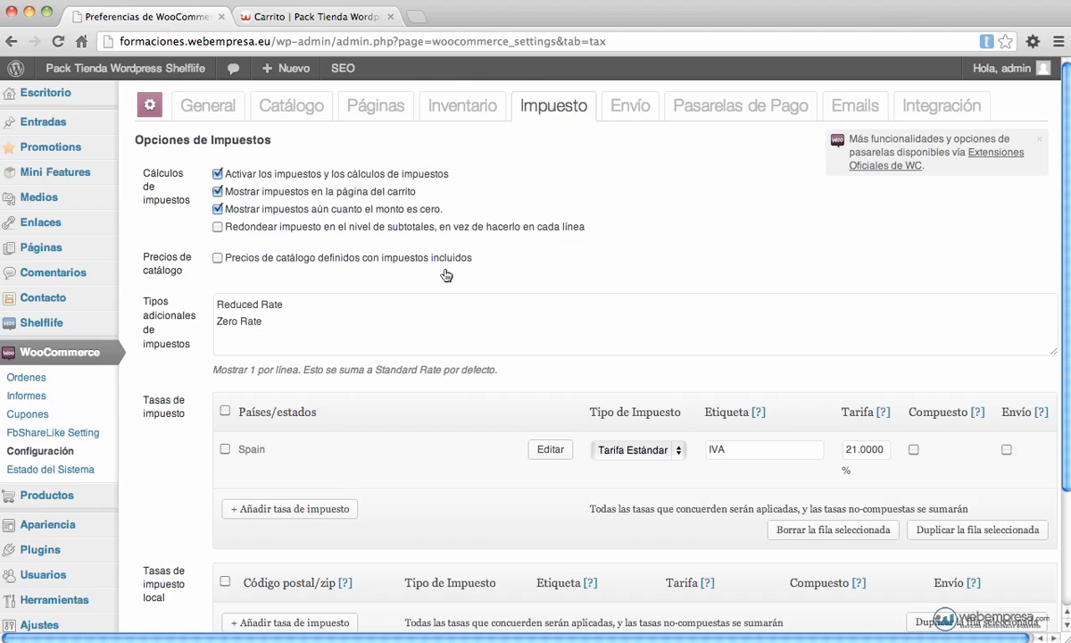
pyautogui.scroll(-3, 393, 339)
pyautogui.click(191, 548)
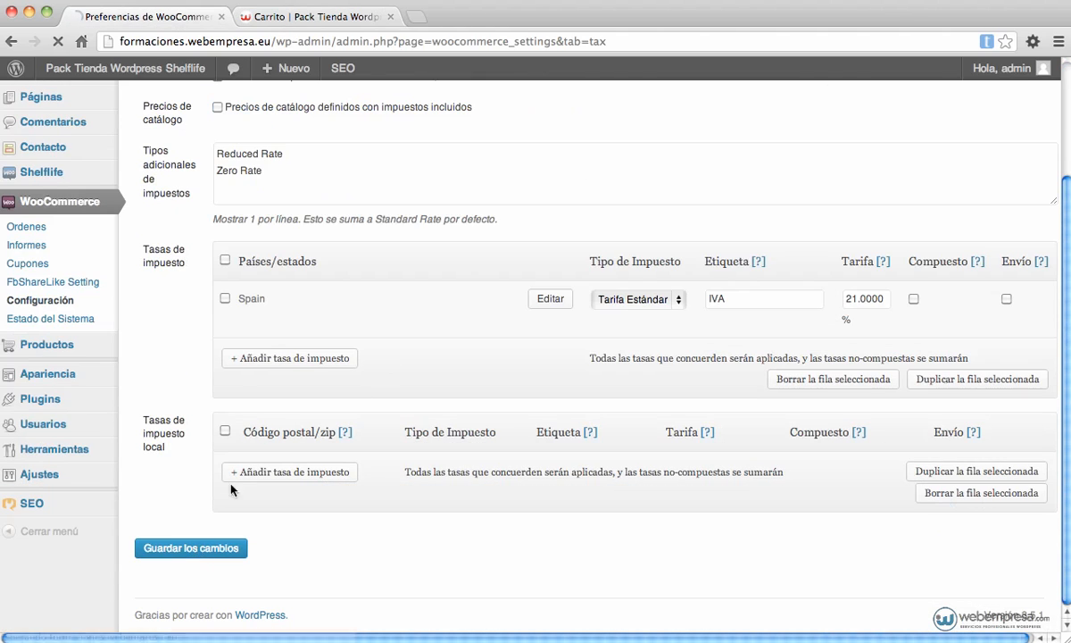
pyautogui.click(353, 20)
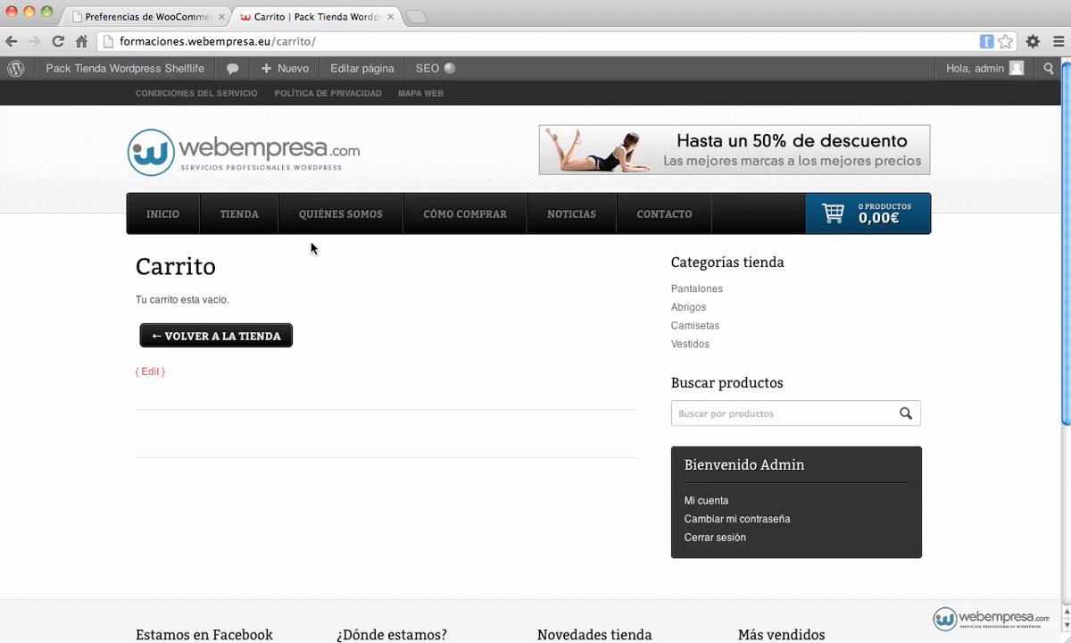
pyautogui.click(251, 218)
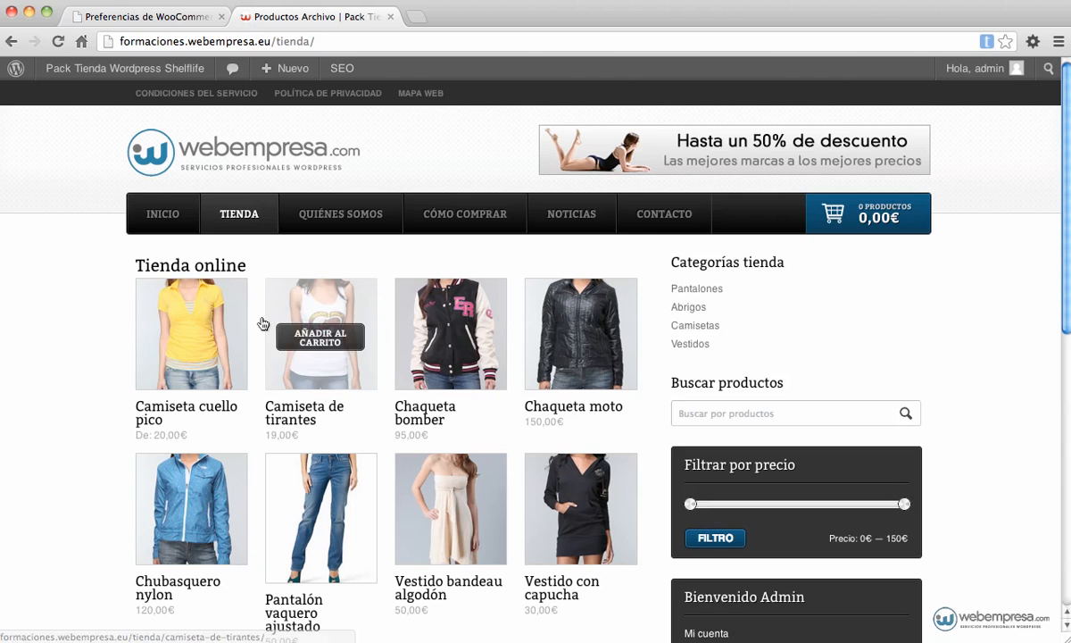
# Step: Keep Spain's IVA rate as Tarifa Estándar and add a second tax rate for Spain with the type Tasa Reducida
pyautogui.click(140, 19)
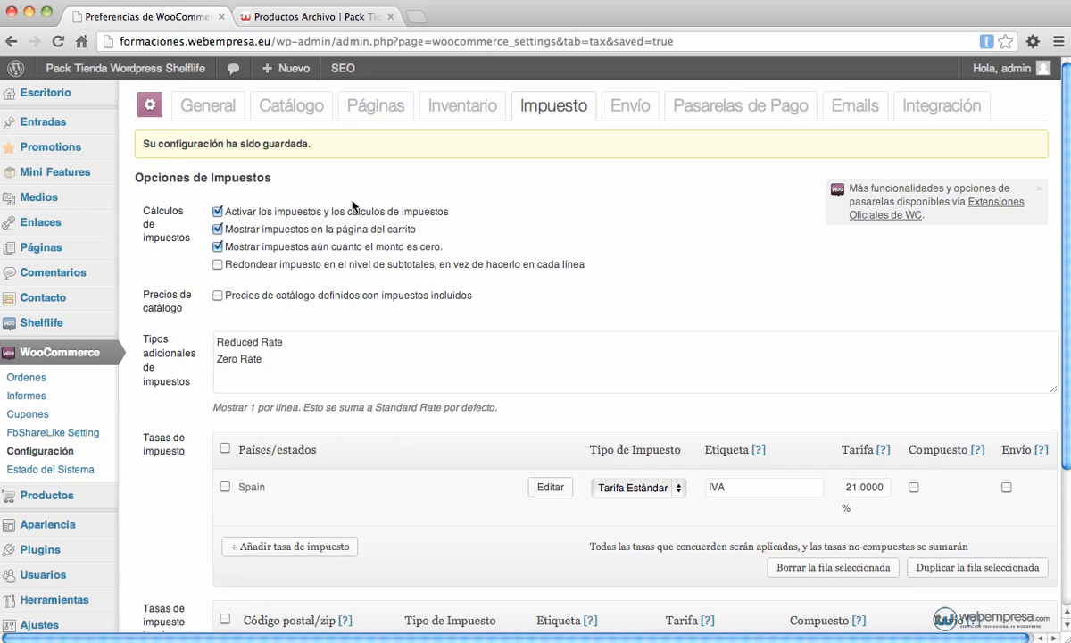
pyautogui.scroll(-2, 353, 205)
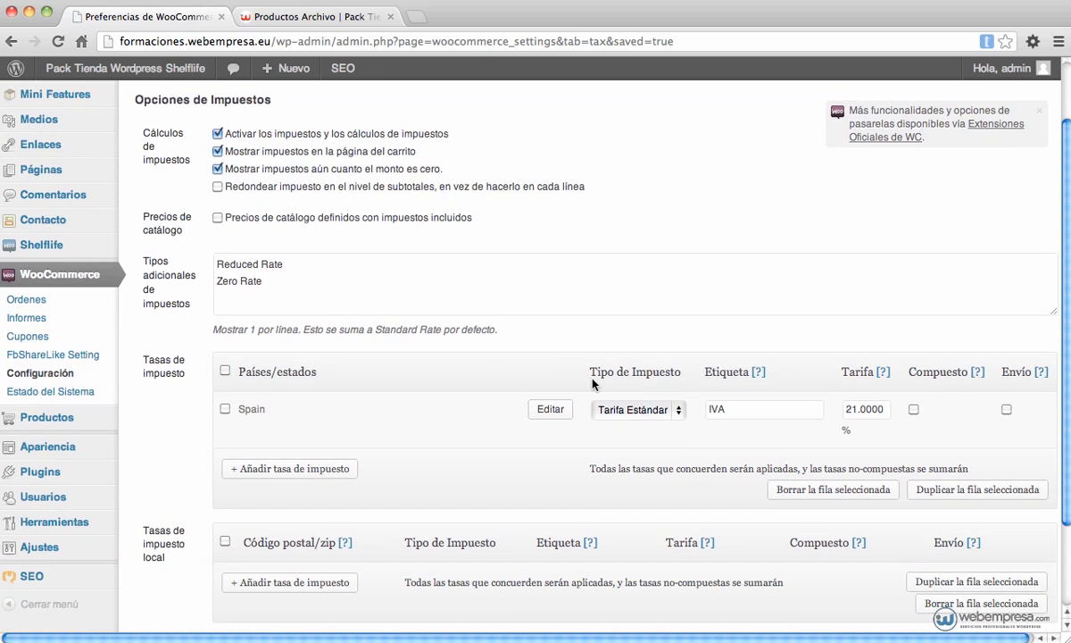
pyautogui.click(648, 412)
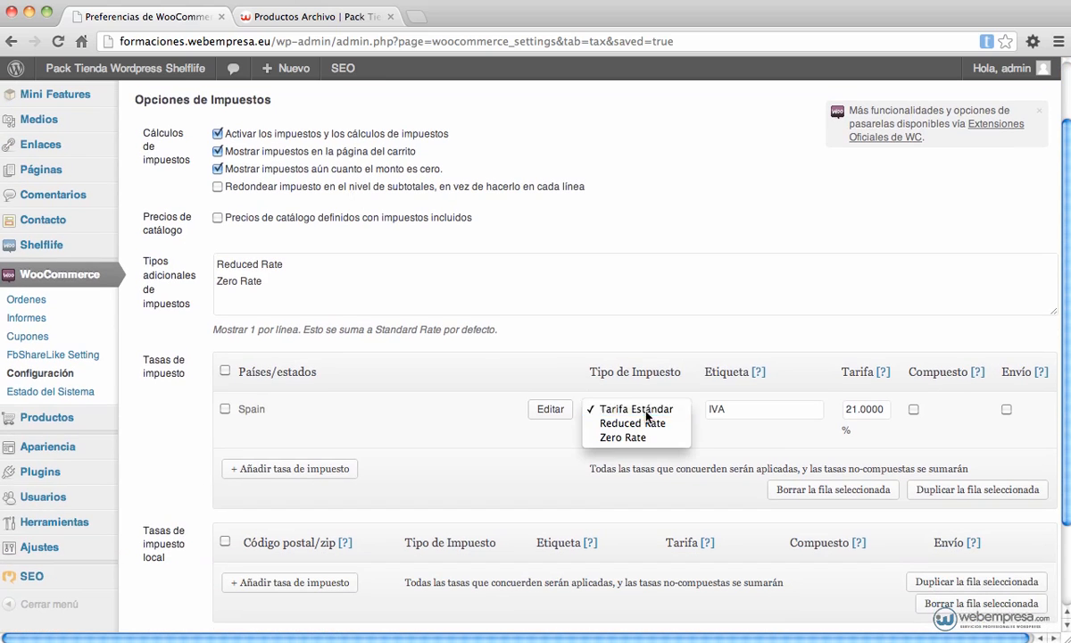
pyautogui.click(641, 408)
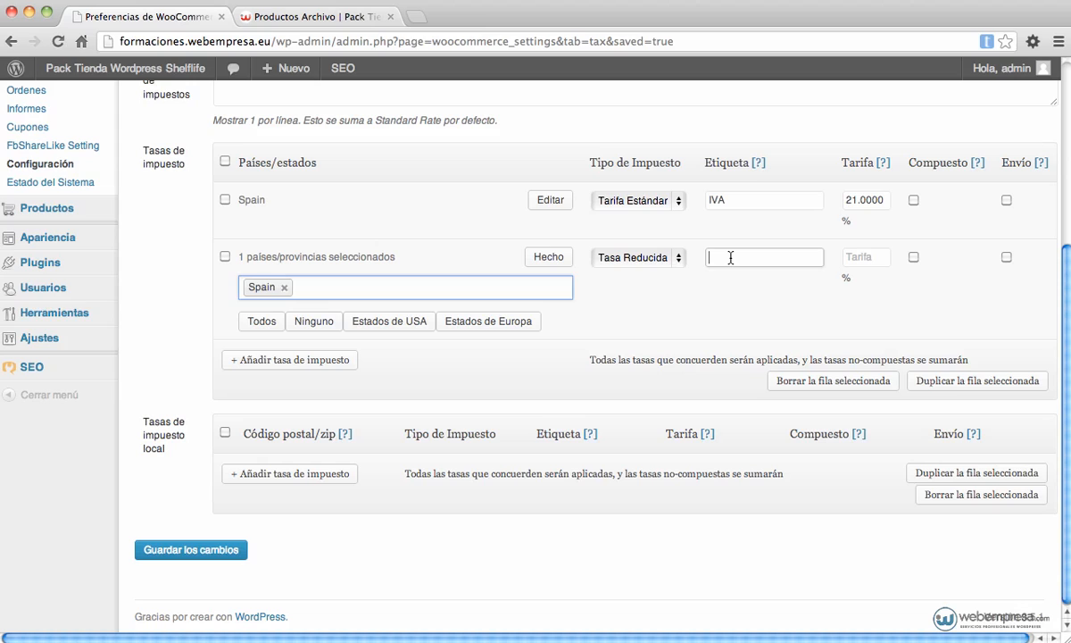
pyautogui.click(731, 257)
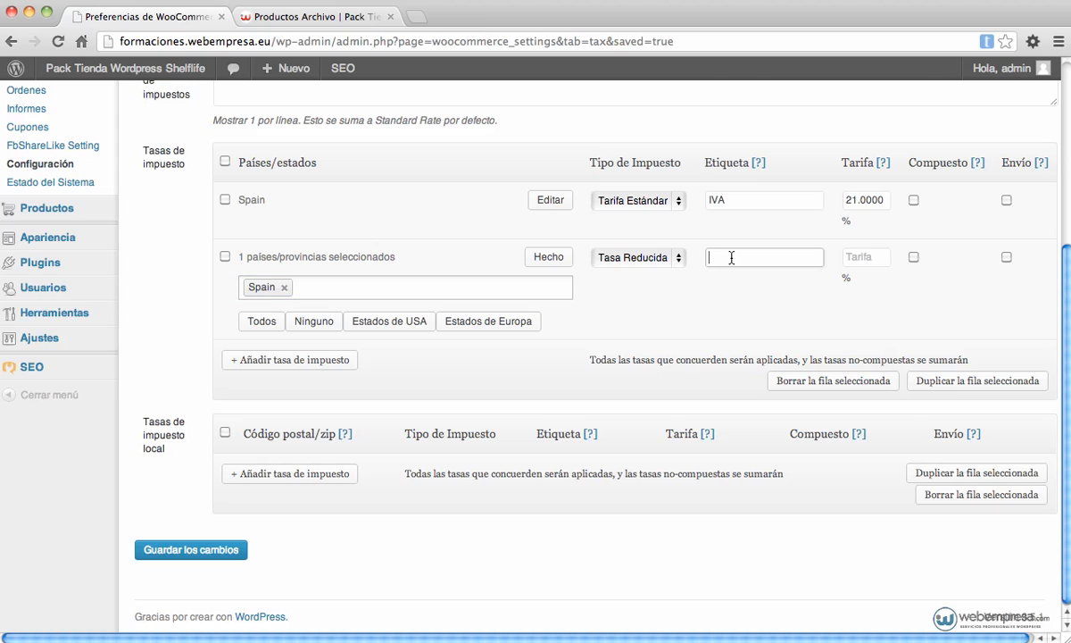